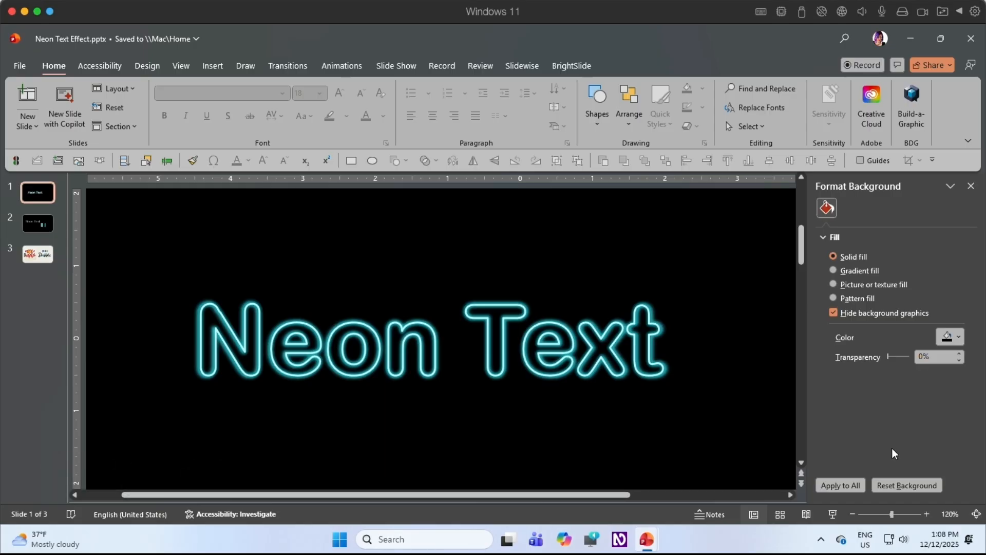
# Step: Try adding filler letters inside the Neon Text on slide 1, and undo the addition
pyautogui.click(450, 364)
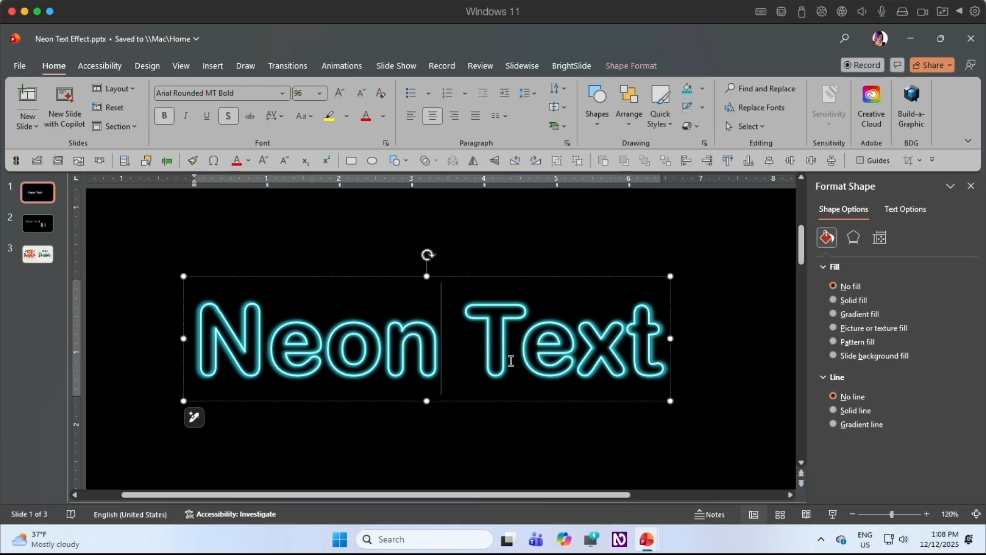
pyautogui.write('aslkdjf;lkas')
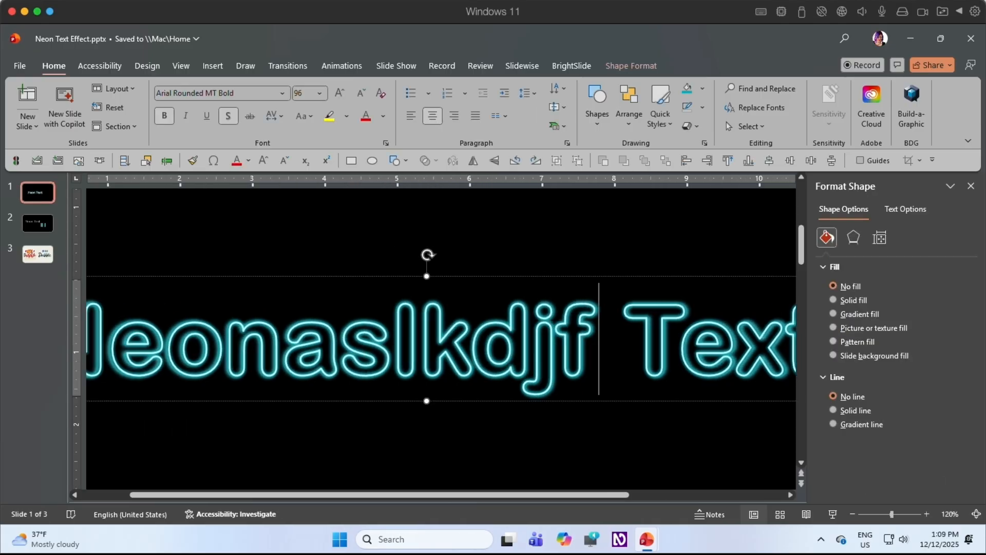
pyautogui.hotkey('ctrl', 'z')
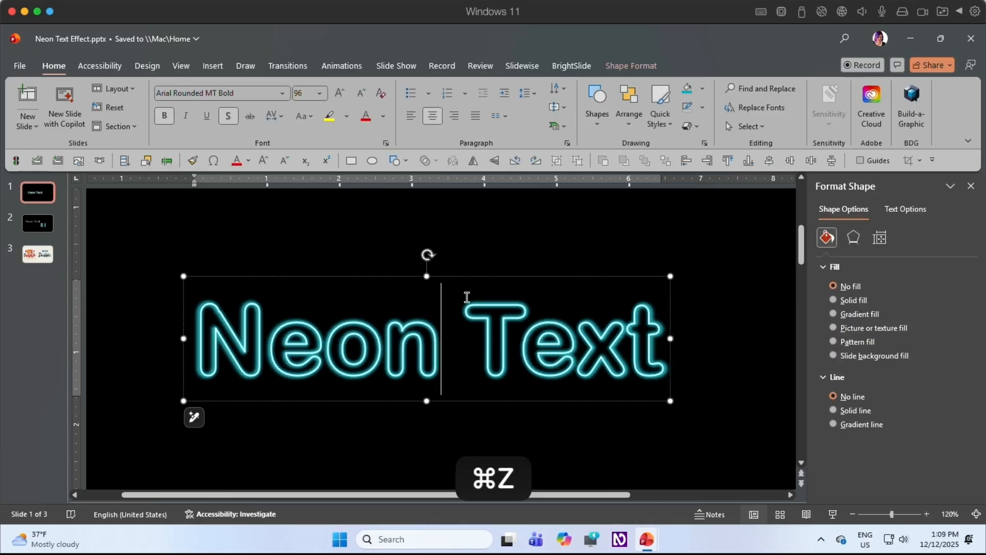
pyautogui.click(344, 246)
# Step: On slide 2, set the text fill of the white Neon Text box to No fill
pyautogui.click(38, 223)
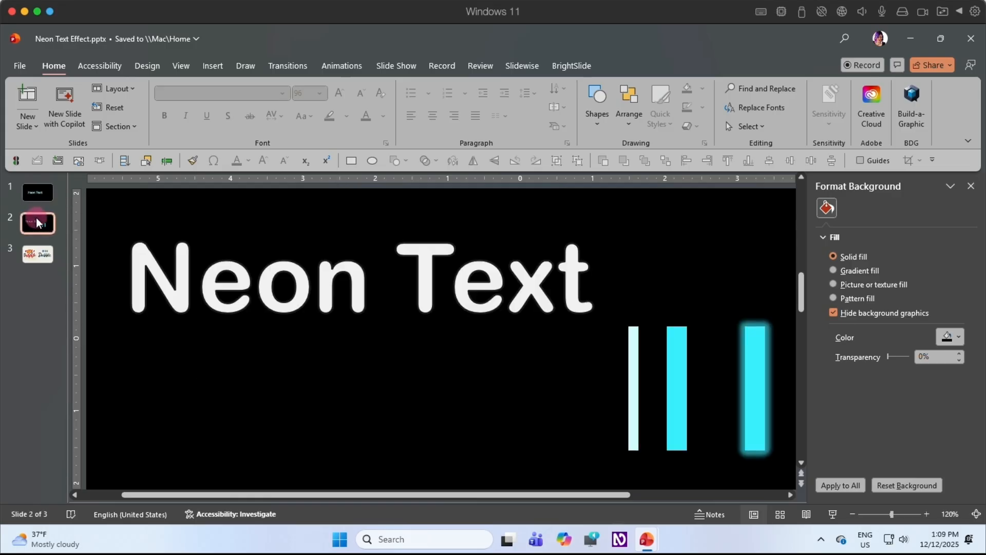
pyautogui.click(542, 339)
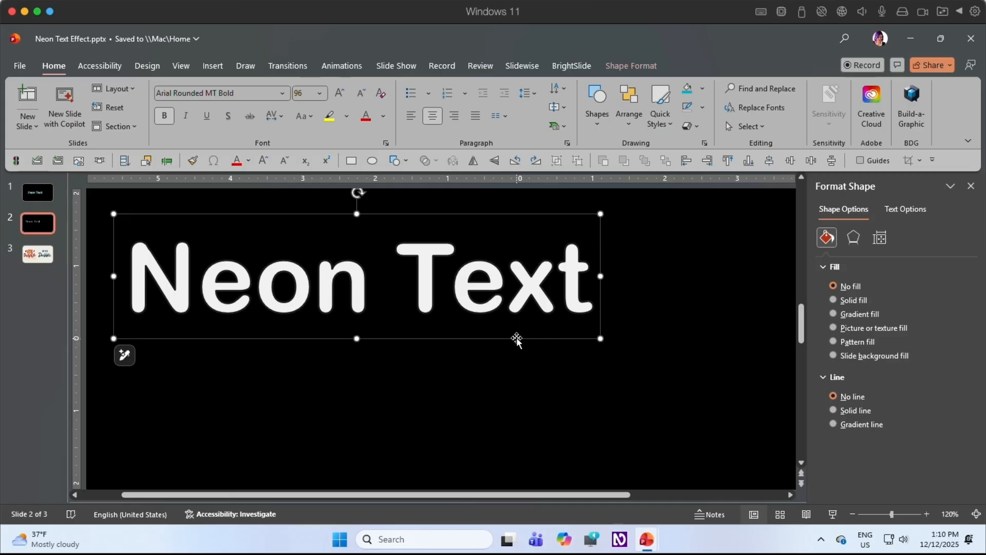
pyautogui.rightClick(517, 339)
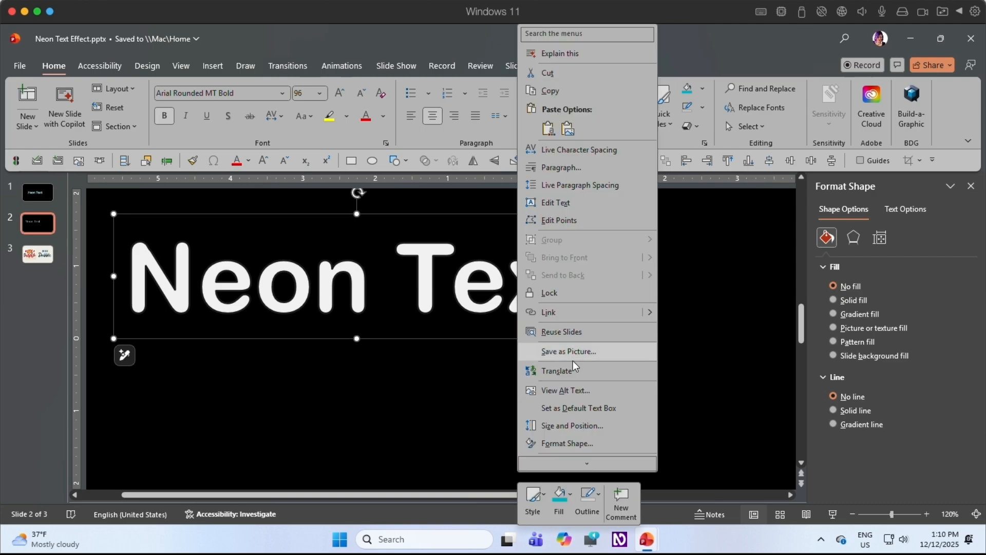
pyautogui.click(569, 443)
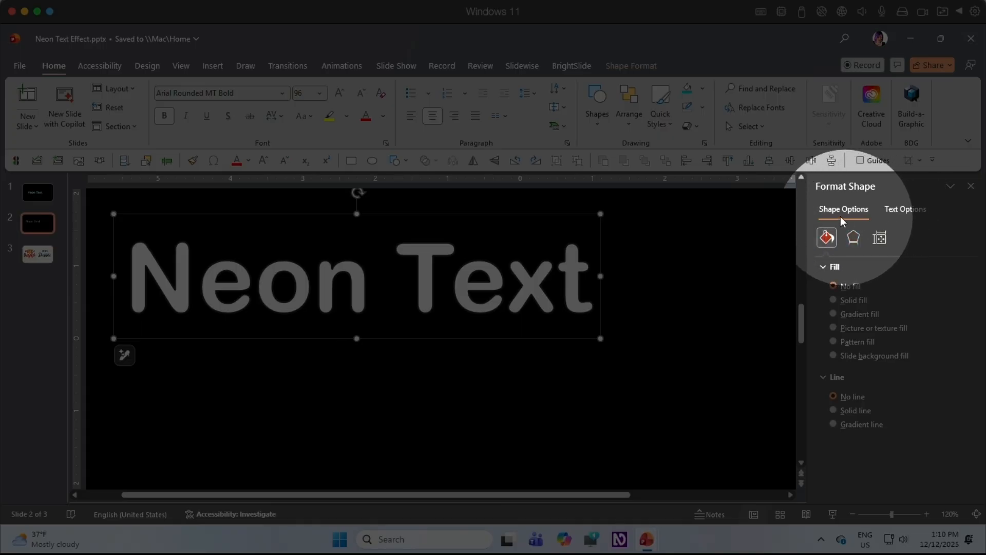
pyautogui.click(894, 213)
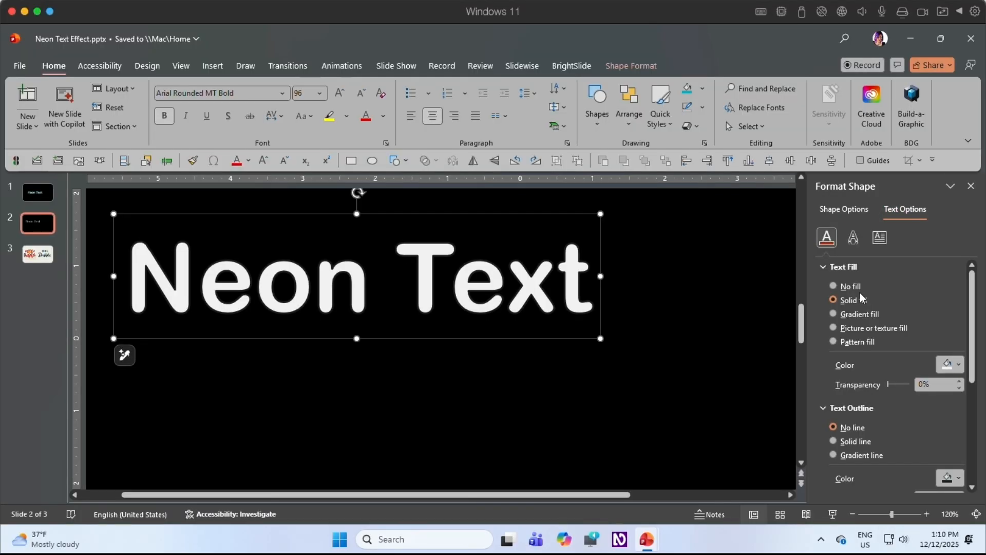
pyautogui.click(833, 286)
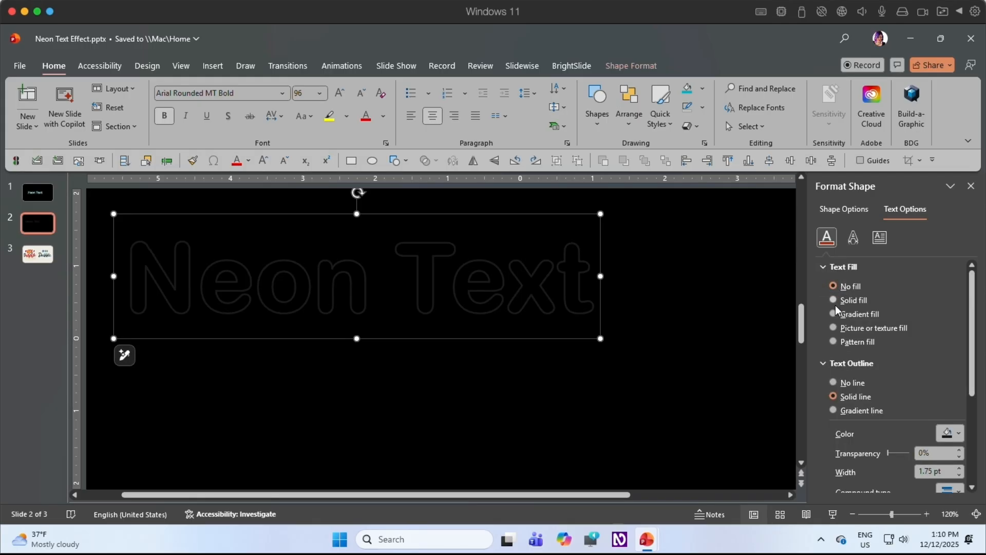
# Step: Give the Neon Text a solid text outline in the lightest teal theme color
pyautogui.click(834, 383)
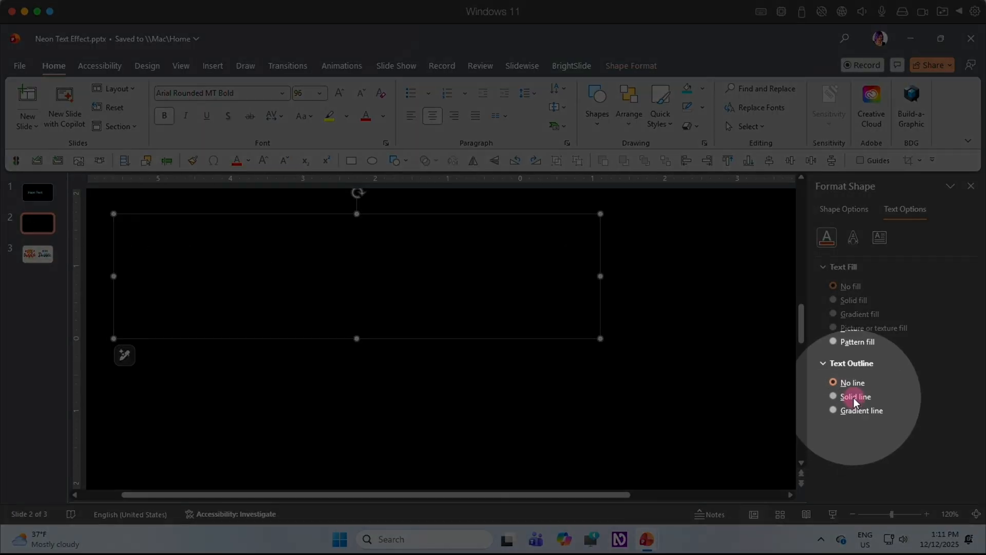
pyautogui.click(854, 398)
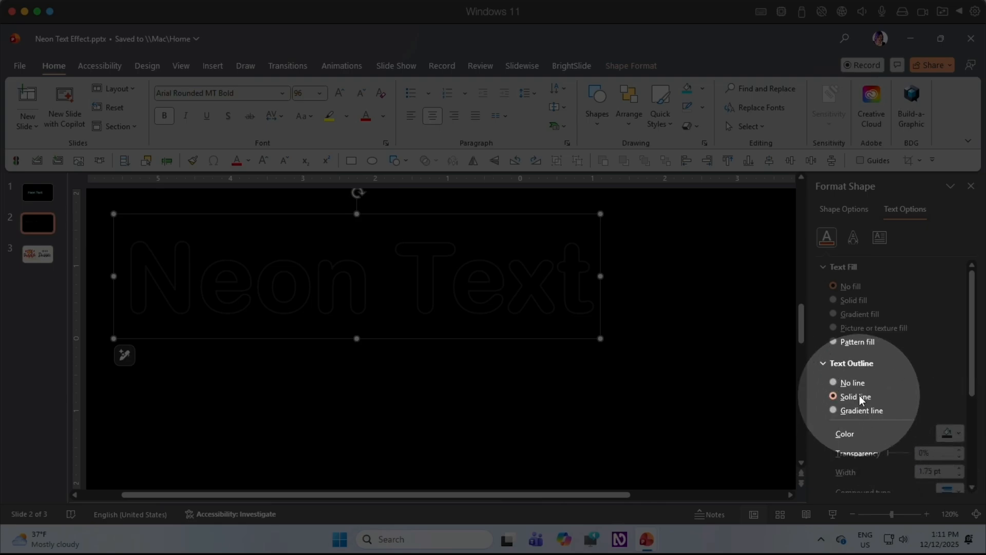
pyautogui.click(949, 437)
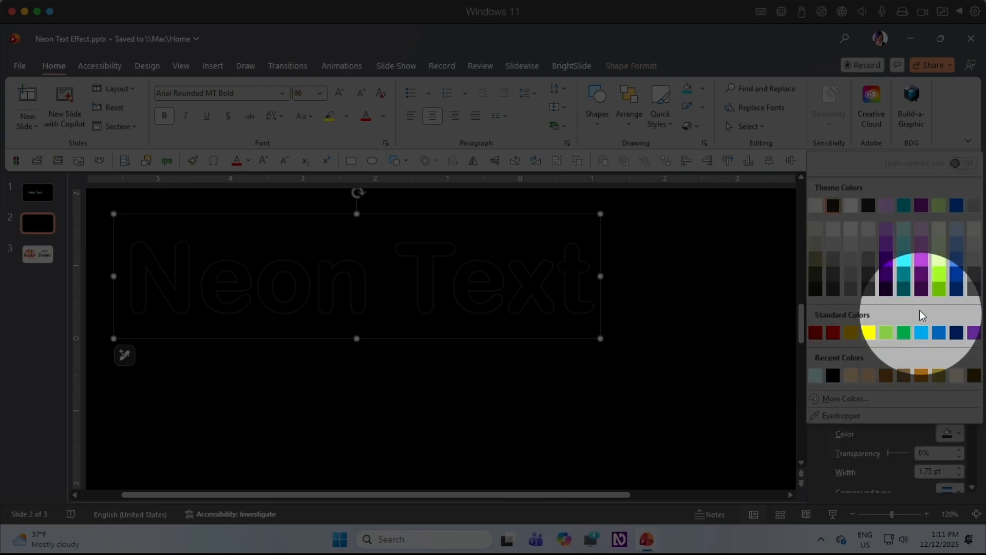
pyautogui.click(904, 231)
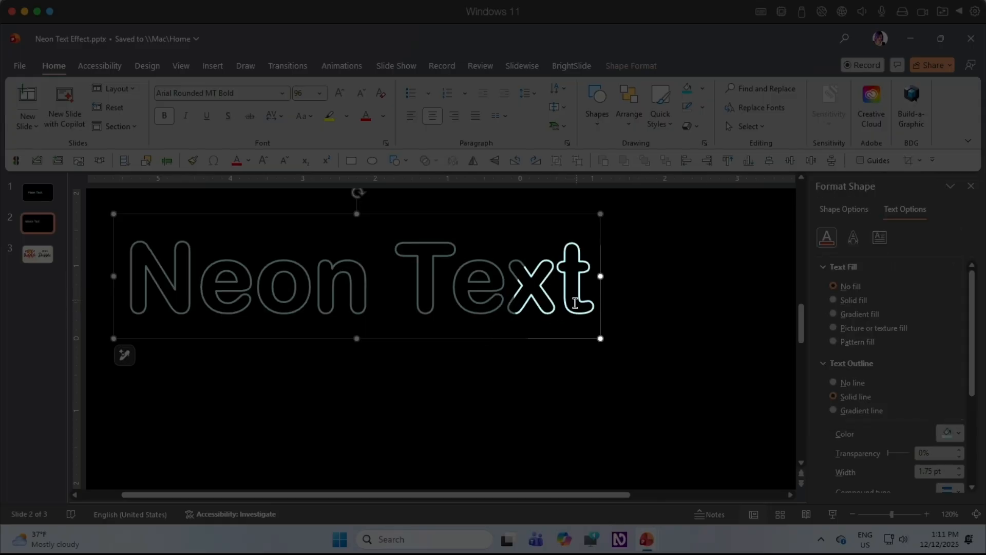
# Step: Set the text outline width to 2 pt and move the Neon Text box down and right, closer to the slide's center
pyautogui.click(959, 468)
pyautogui.click(959, 468)
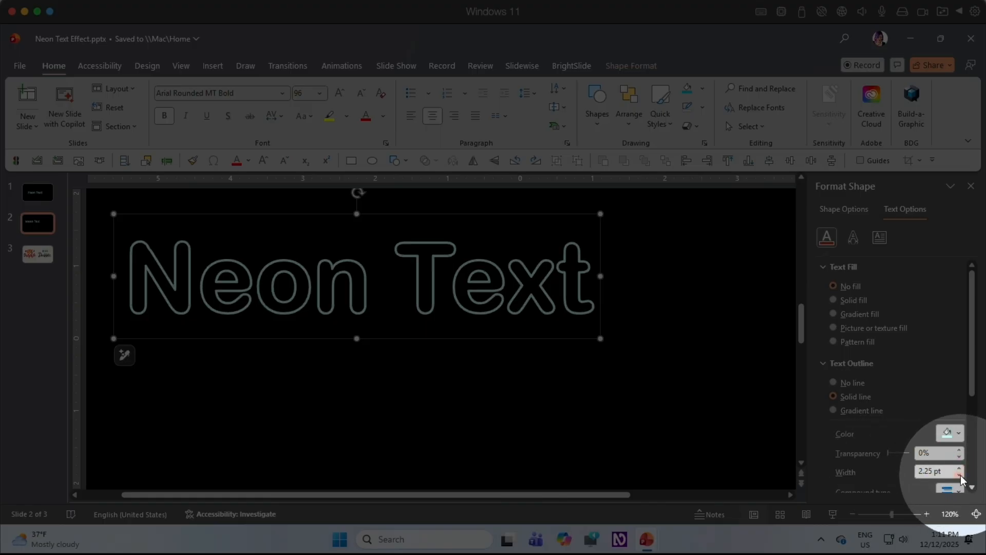
pyautogui.click(960, 475)
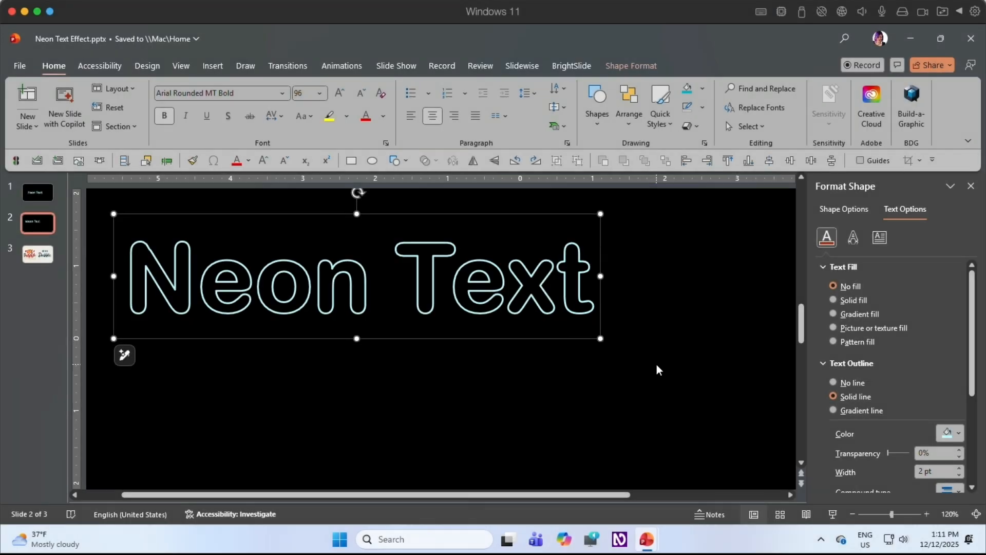
pyautogui.click(656, 364)
pyautogui.moveTo(582, 329); pyautogui.dragTo(630, 359)
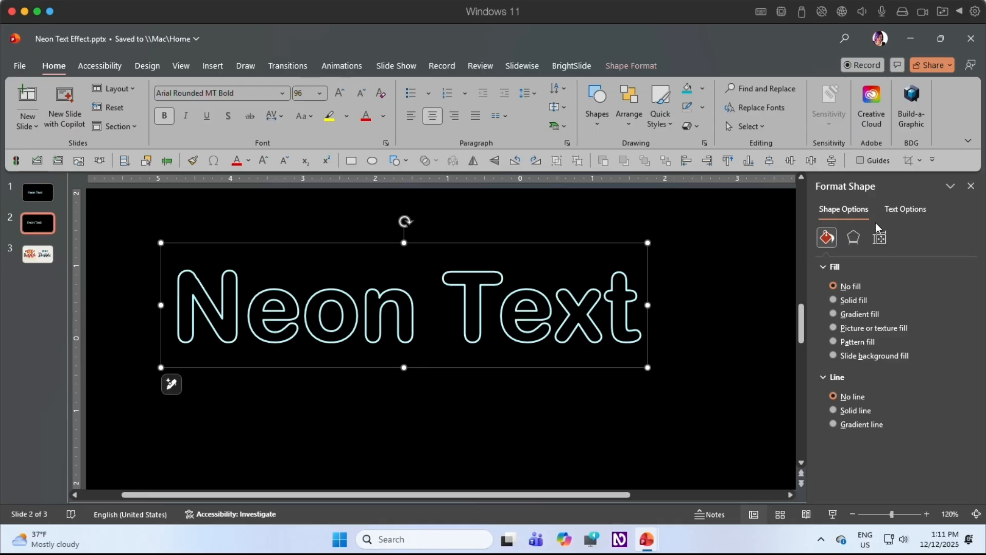
# Step: Add a text shadow to the Neon Text in the bright turquoise theme color
pyautogui.click(897, 212)
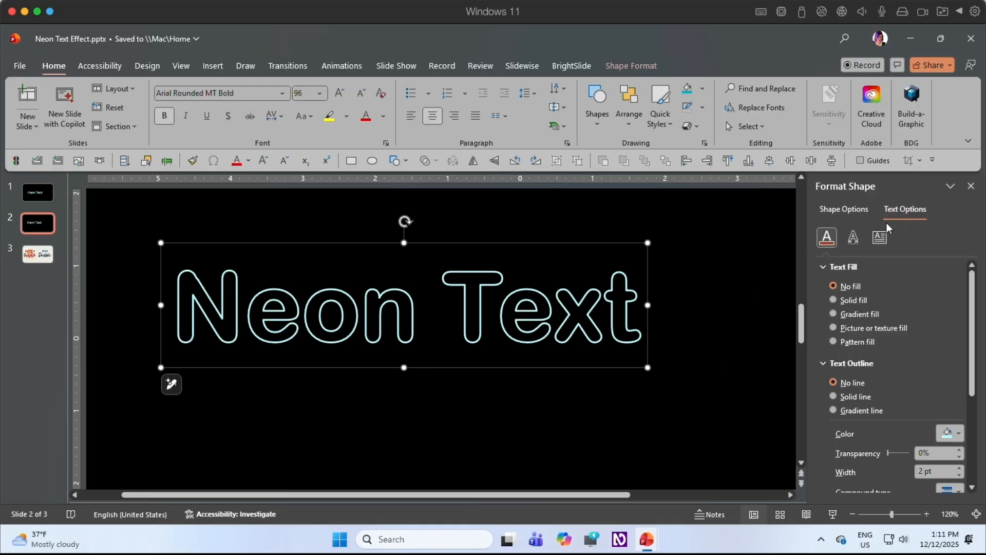
pyautogui.click(853, 240)
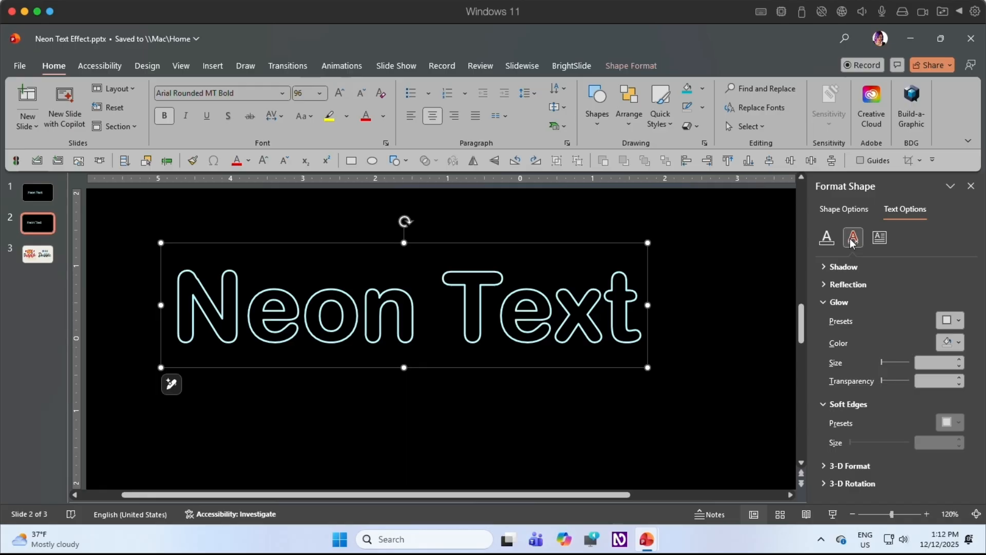
pyautogui.click(827, 267)
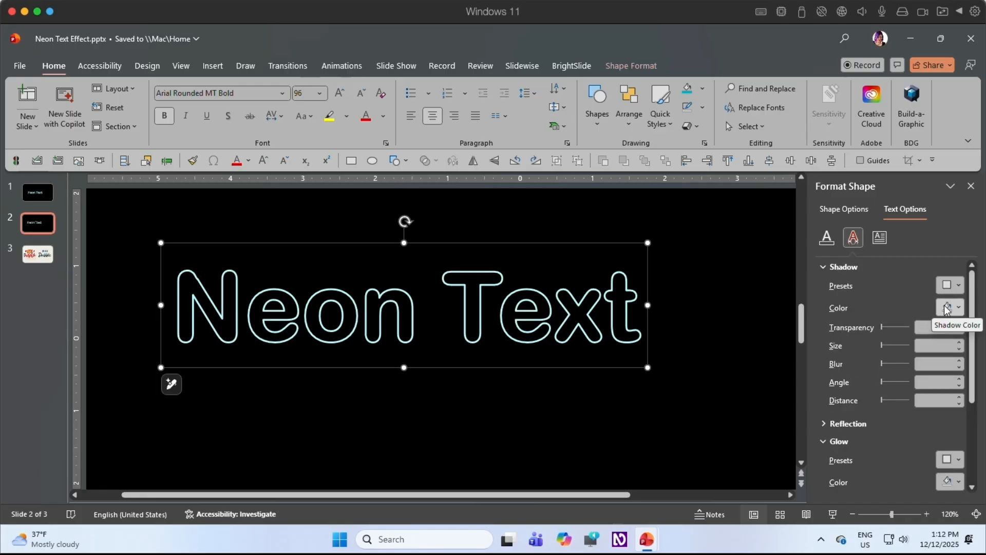
pyautogui.click(947, 309)
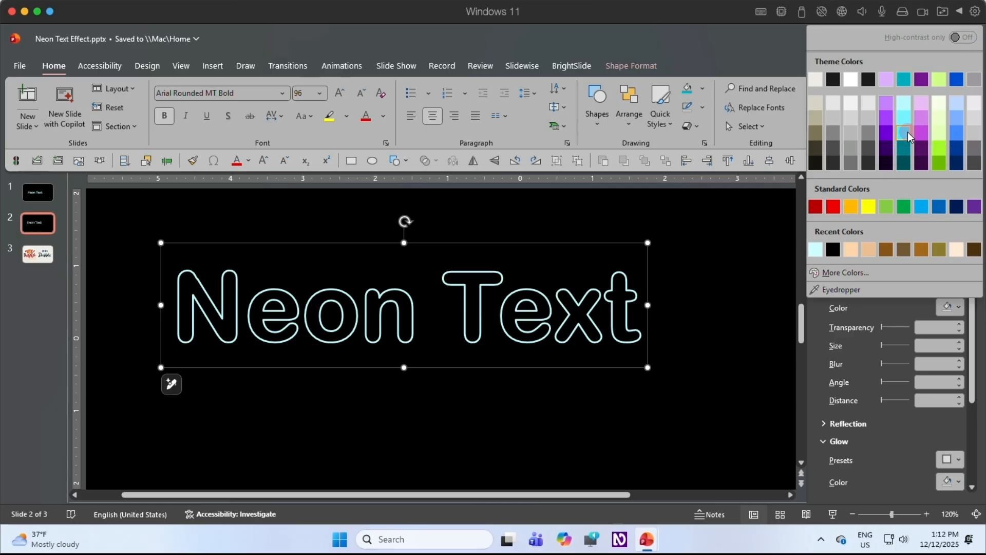
pyautogui.click(907, 136)
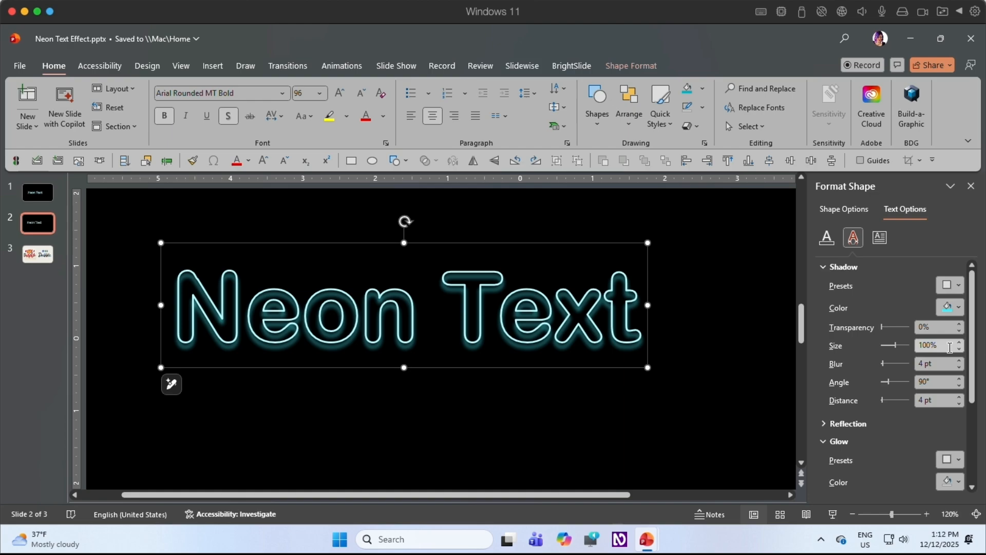
# Step: Set the text shadow to 101% size, 3 pt blur, 0° angle and 0 pt distance
pyautogui.click(960, 404)
pyautogui.click(959, 404)
pyautogui.click(959, 403)
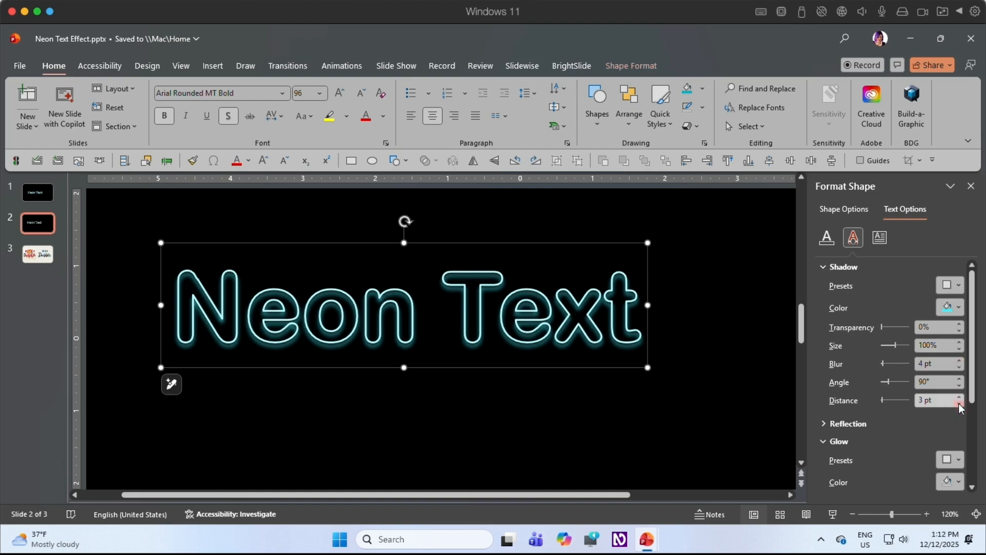
pyautogui.click(959, 404)
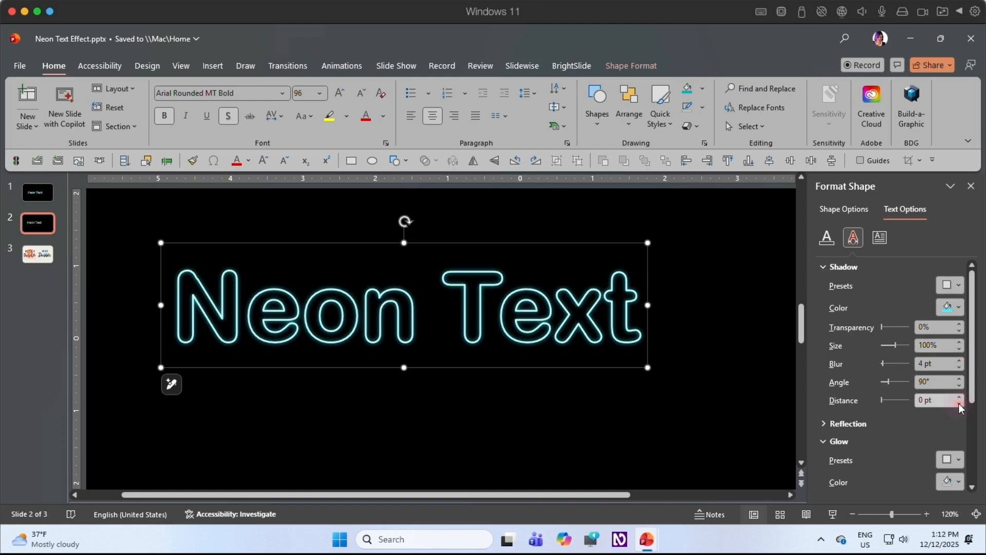
pyautogui.click(959, 367)
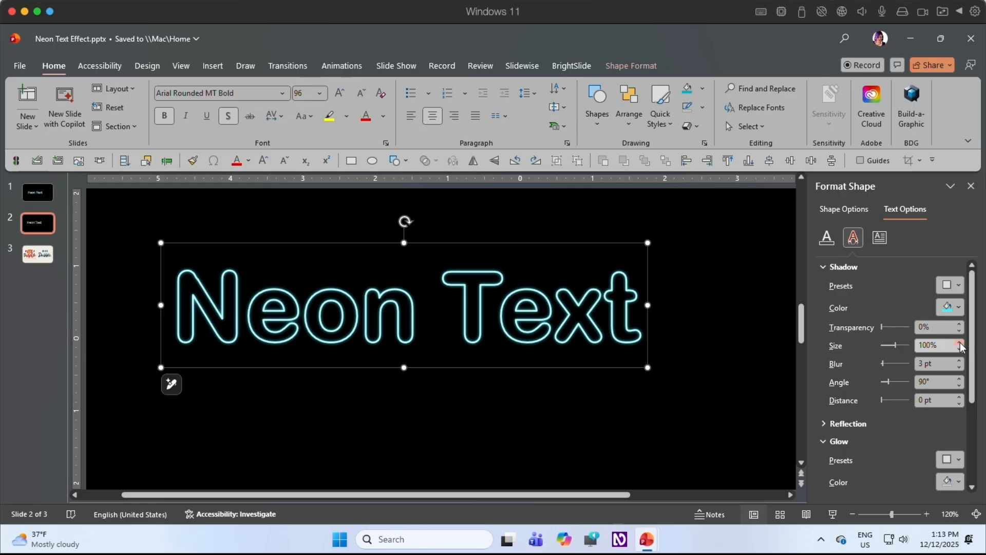
pyautogui.click(960, 343)
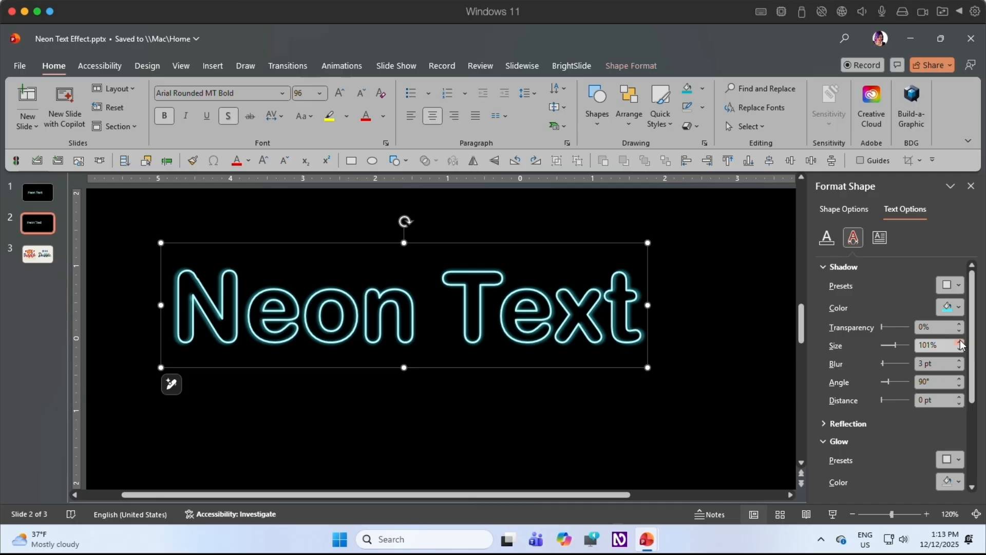
pyautogui.click(943, 381)
pyautogui.write('0')
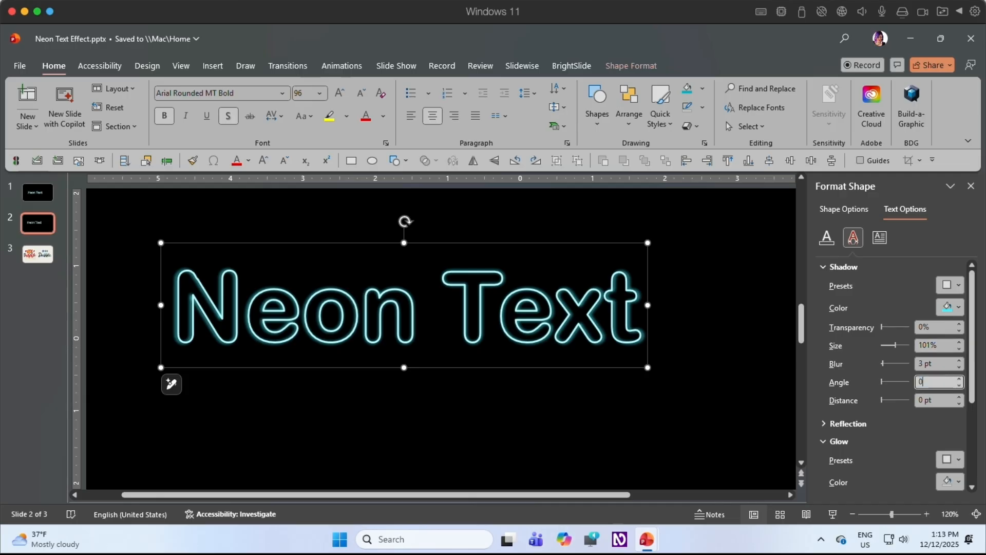
# Step: Add a text glow in the bright turquoise theme color and set its size to 3 pt
pyautogui.scroll(-3, 889, 393)
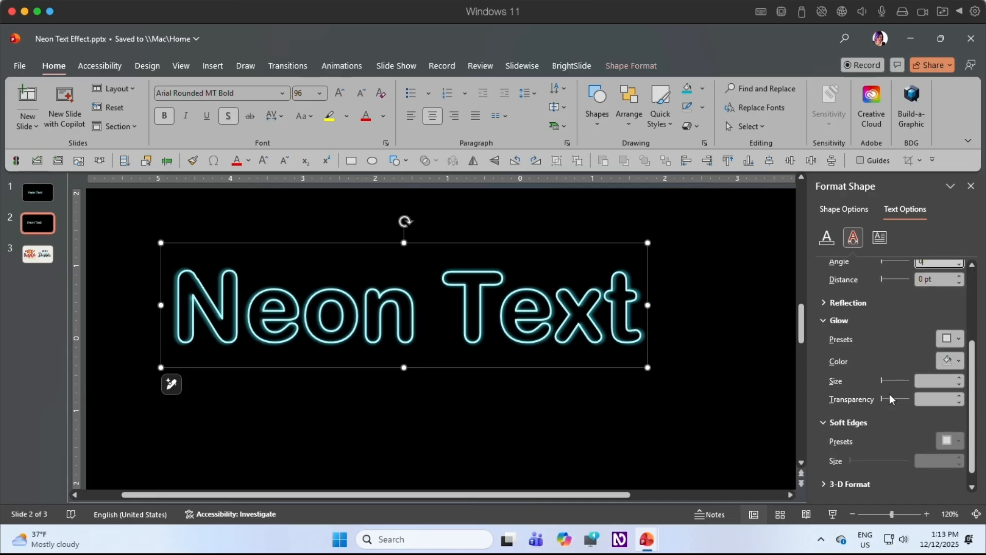
pyautogui.click(950, 360)
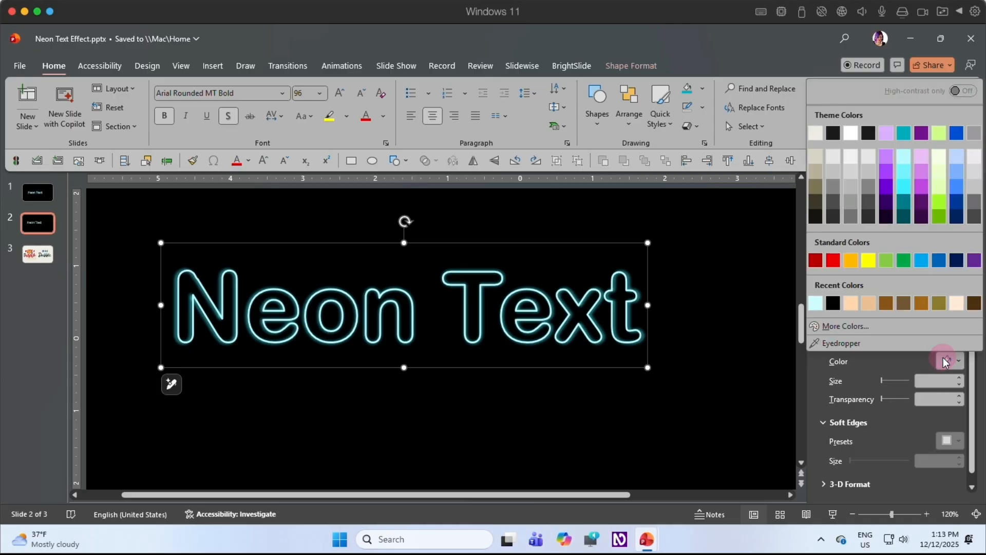
pyautogui.click(903, 189)
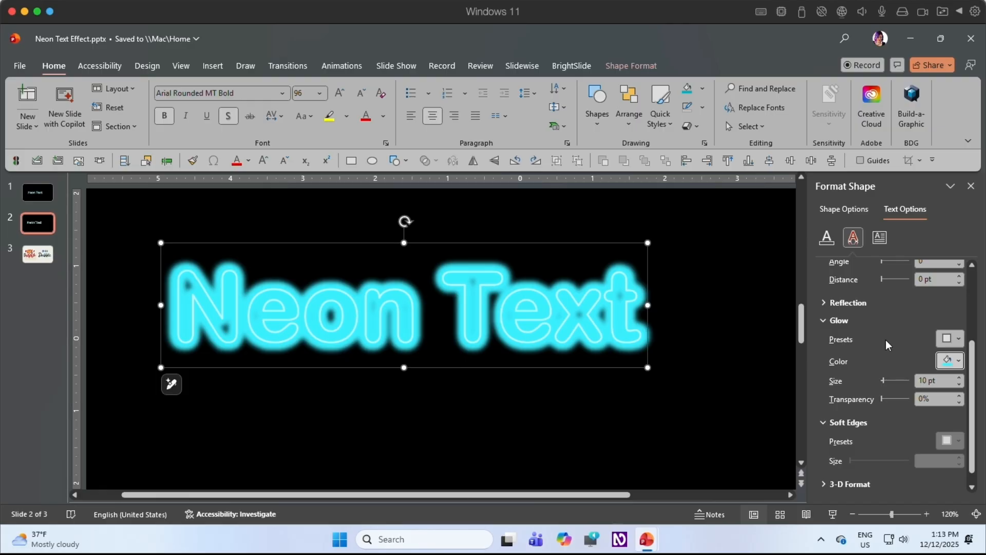
pyautogui.click(960, 384)
pyautogui.click(959, 384)
pyautogui.click(960, 384)
pyautogui.click(959, 384)
pyautogui.click(959, 384)
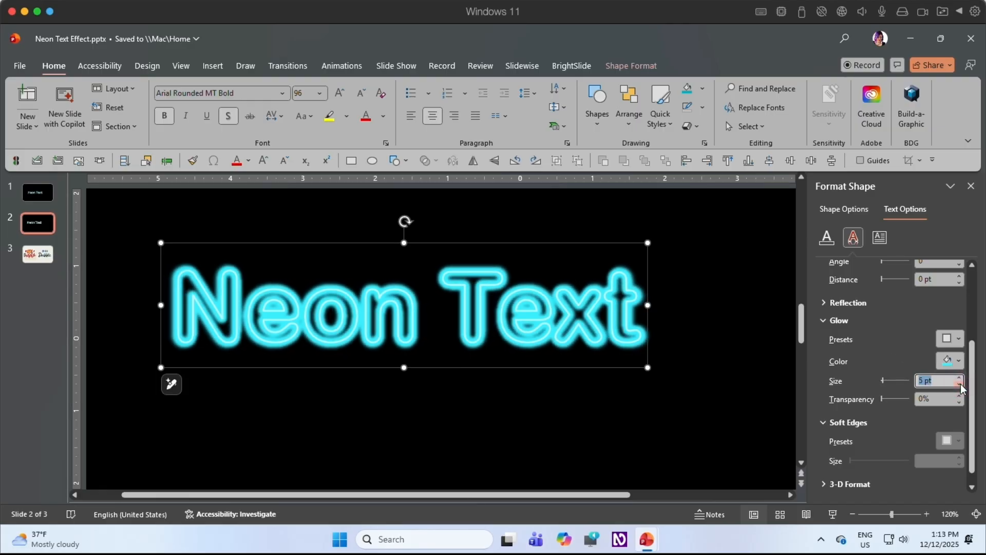
pyautogui.click(960, 384)
pyautogui.click(960, 384)
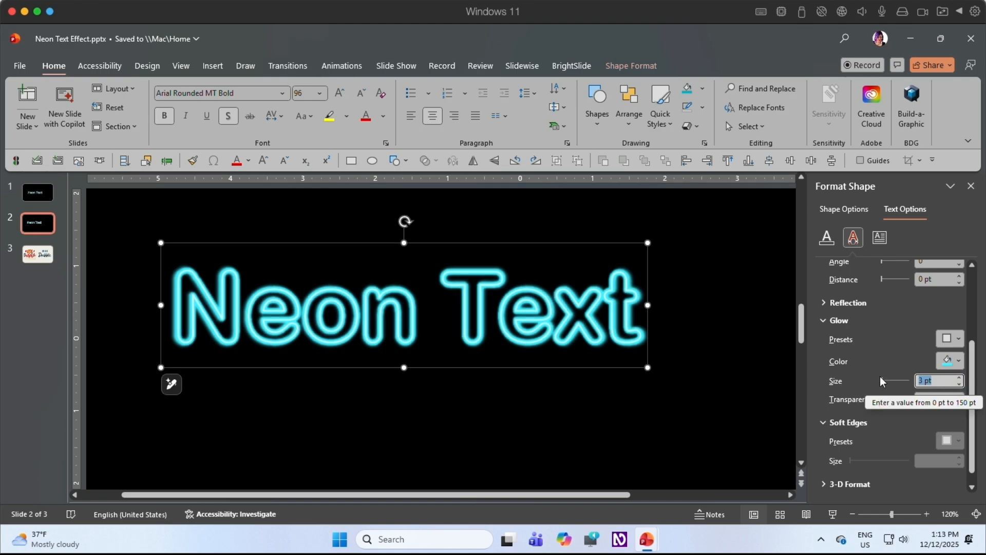
# Step: Collapse the Soft Edges settings, set the text glow's transparency to 60%, and deselect the text box
pyautogui.click(915, 424)
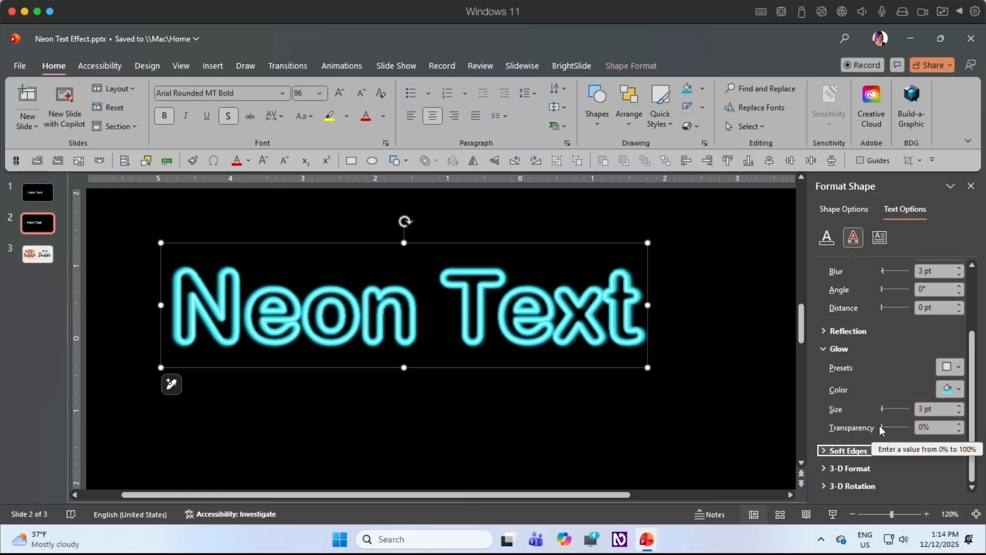
pyautogui.moveTo(880, 426)
pyautogui.mouseDown()
pyautogui.moveTo(905, 428)
pyautogui.moveTo(896, 426)
pyautogui.mouseUp()
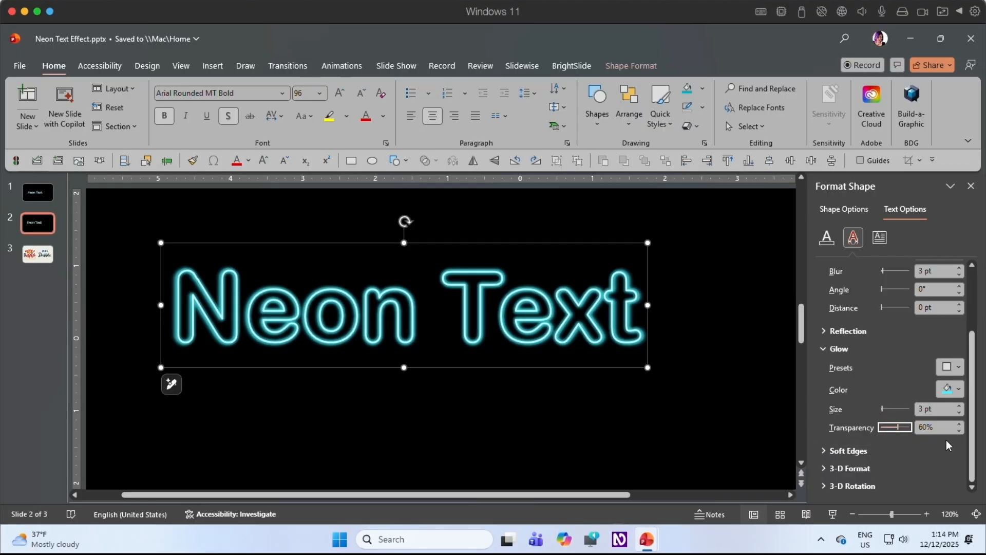
pyautogui.click(734, 422)
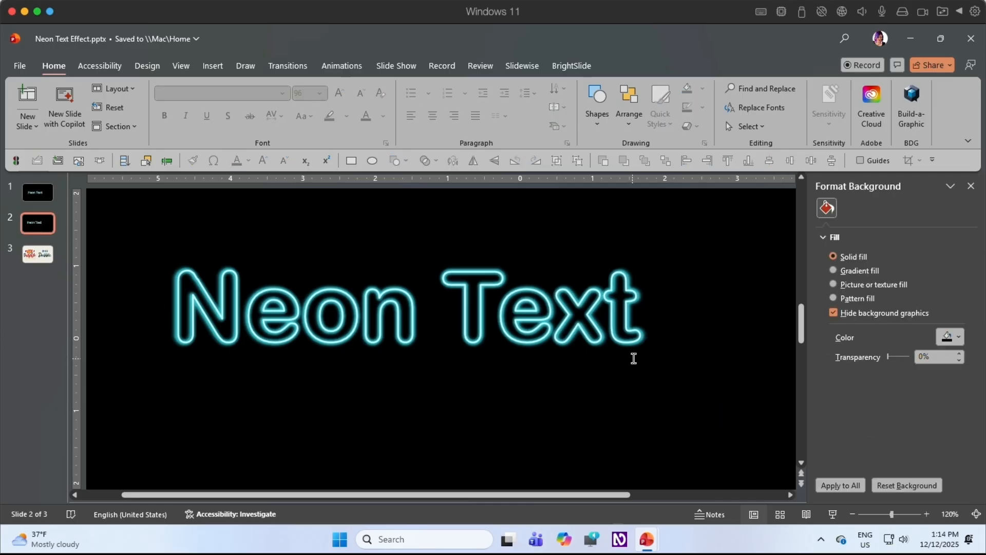